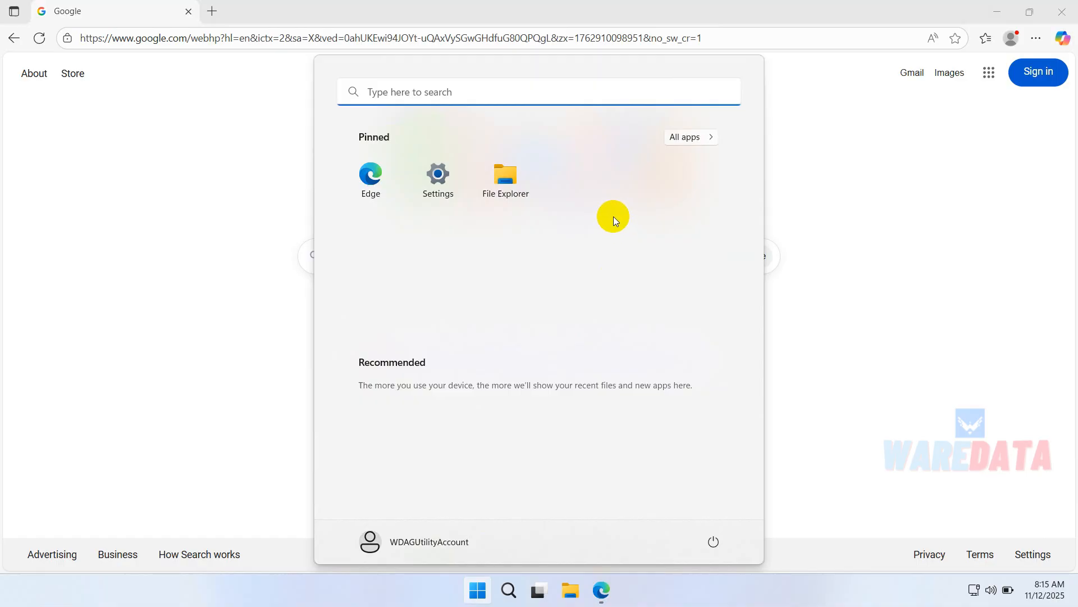
# Check the list of all installed apps and the drives under This PC in File Explorer, and close the window.
pyautogui.click(685, 139)
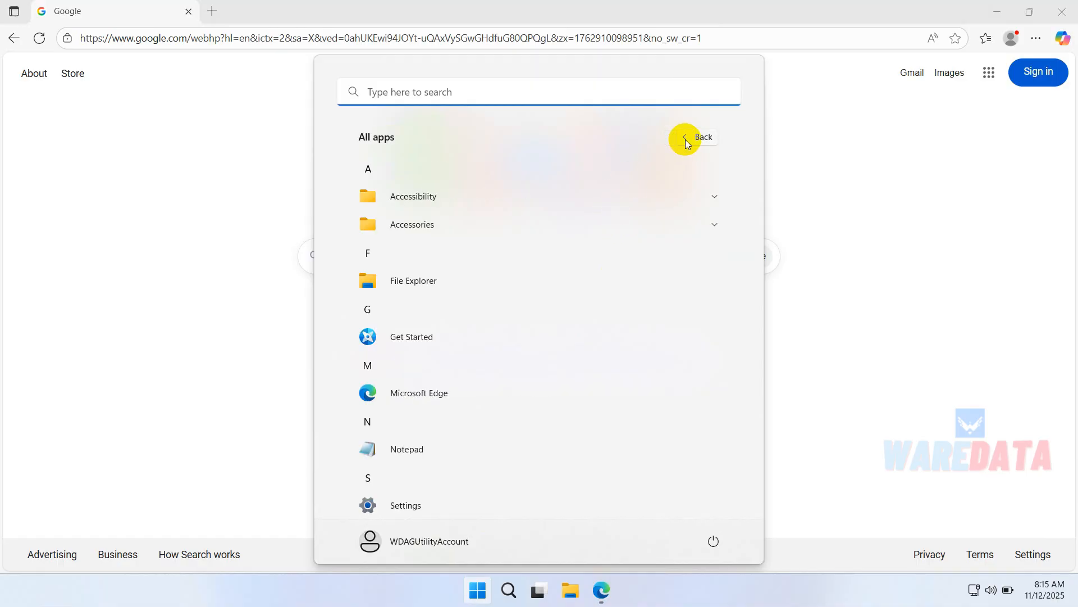
pyautogui.click(577, 600)
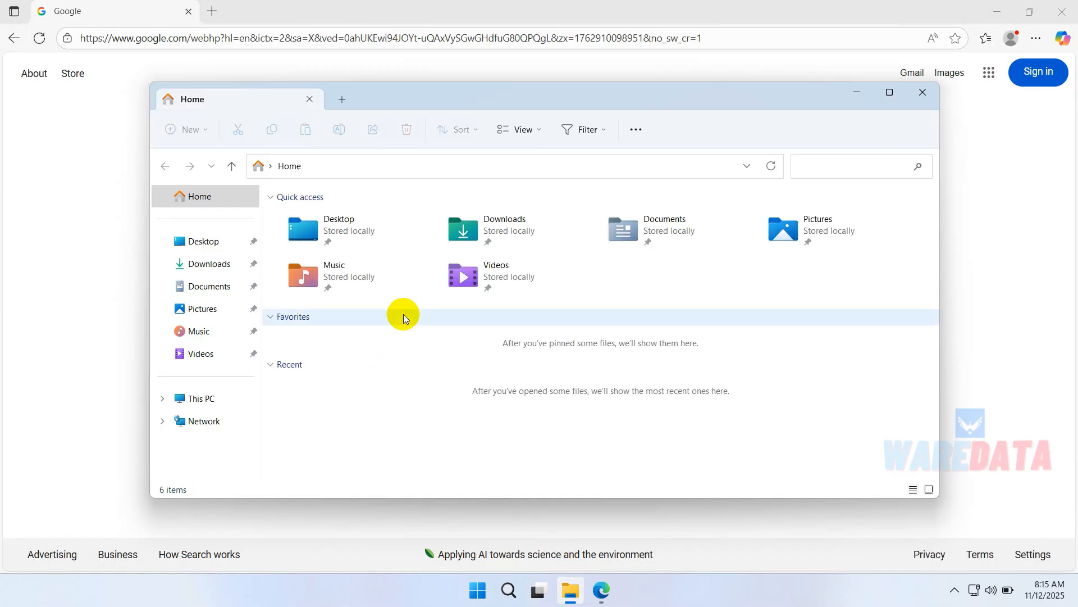
pyautogui.click(899, 96)
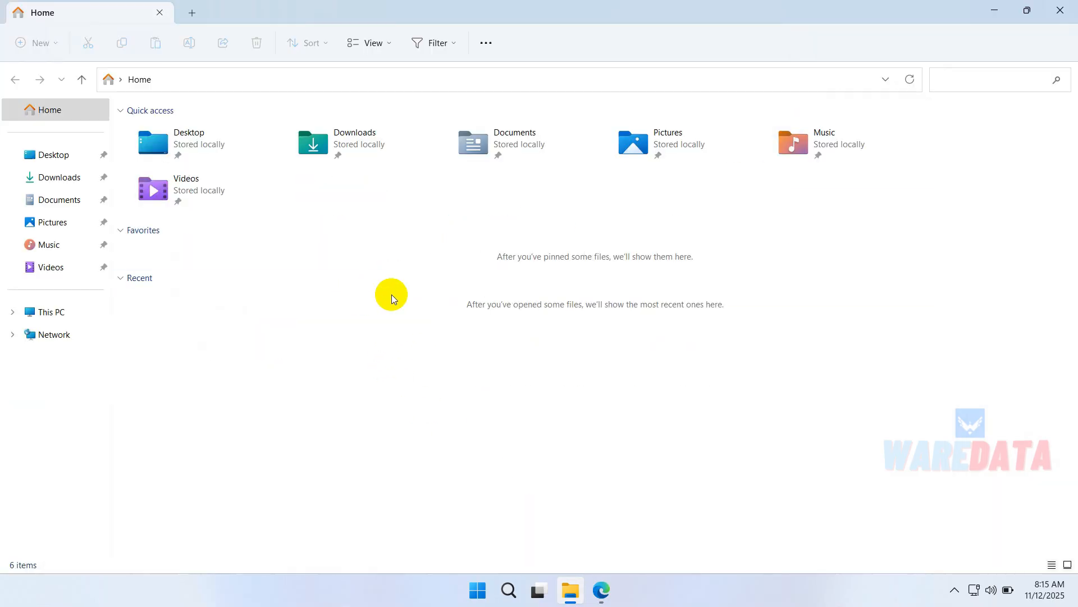
pyautogui.click(19, 313)
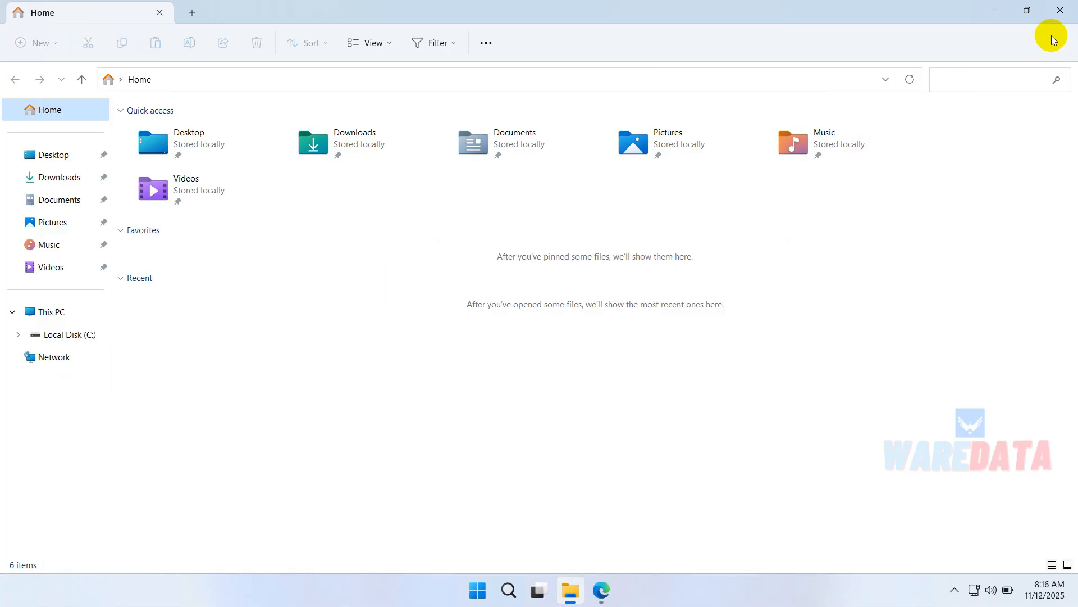
pyautogui.click(1059, 10)
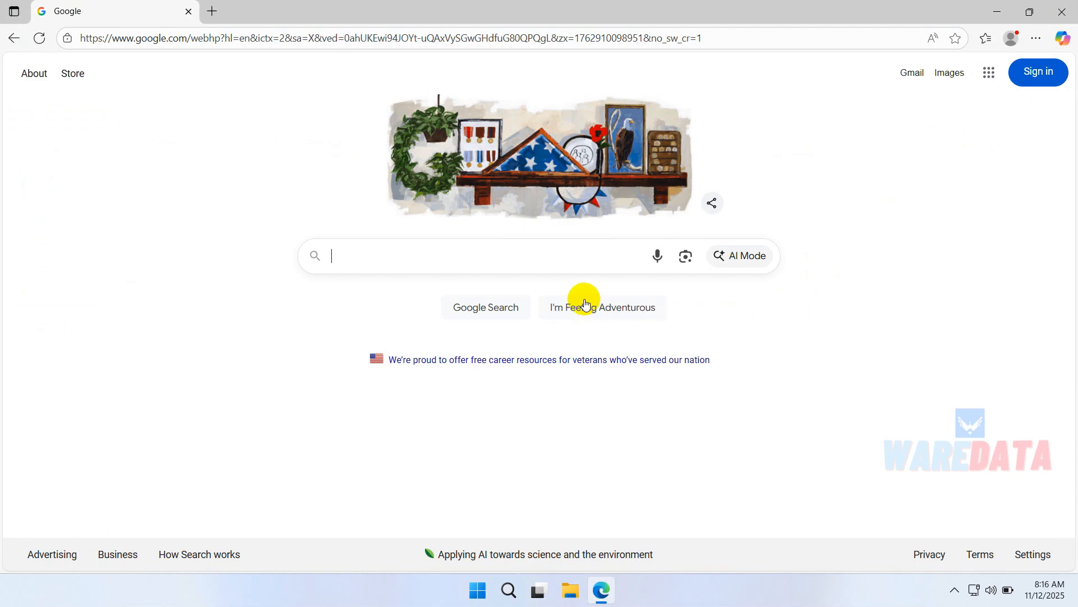
# Search the web for "google drive download" and open the Download - Google Drive result in a new tab.
pyautogui.write('google')
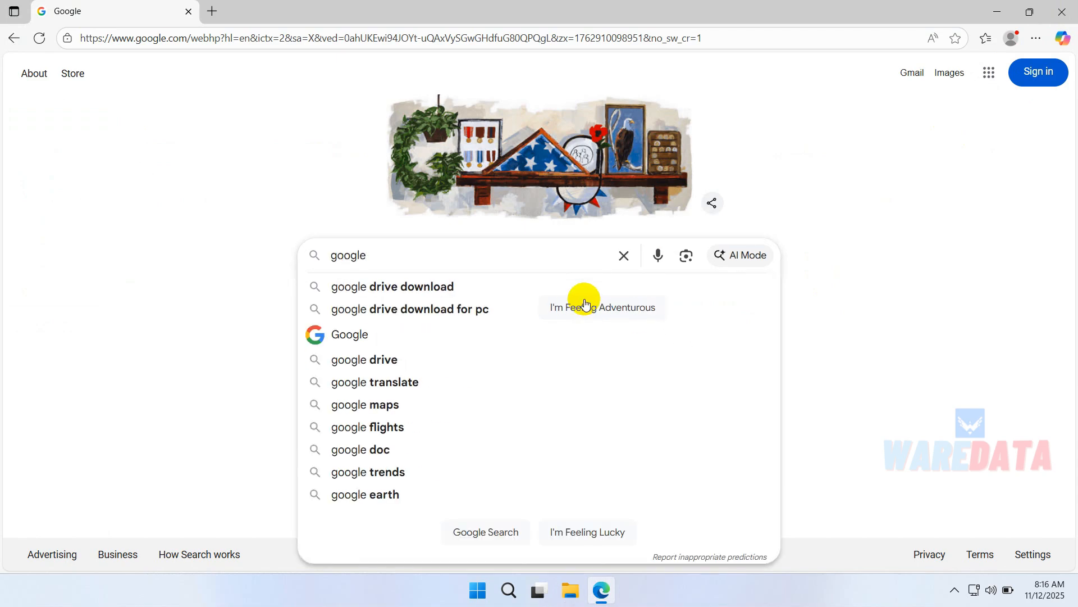
pyautogui.press('Down')
pyautogui.press('Return')
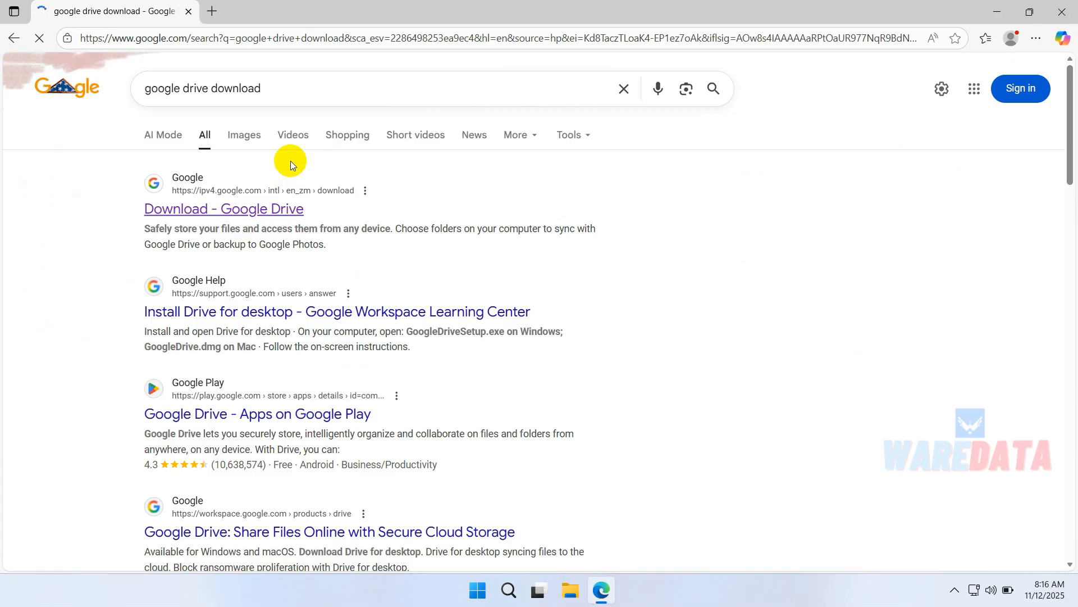
pyautogui.middleClick(264, 215)
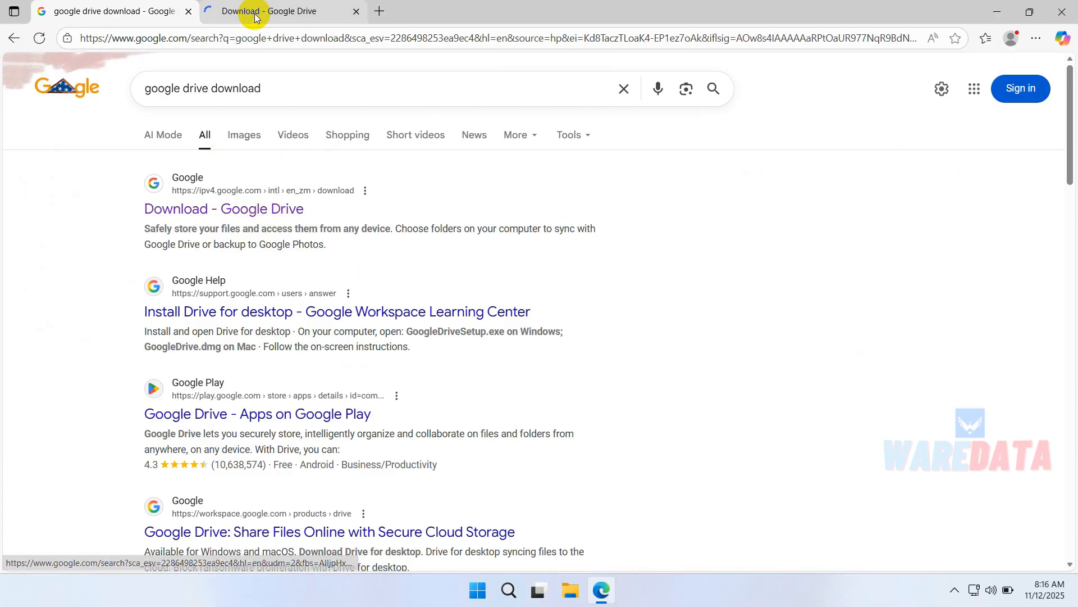
pyautogui.click(255, 15)
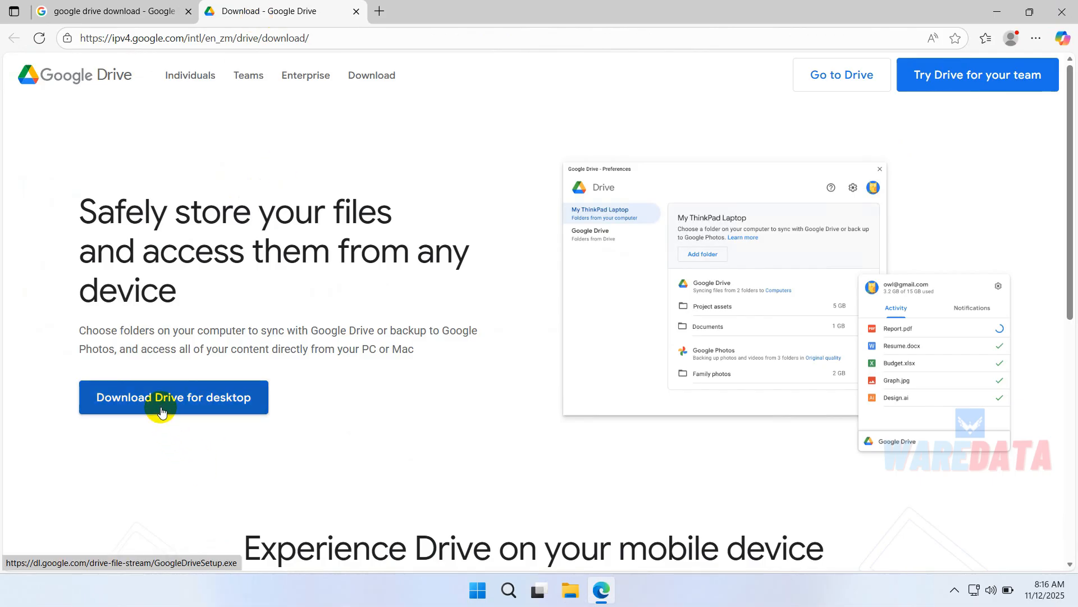
# Download Drive for desktop and run GoogleDriveSetup.exe.
pyautogui.click(161, 411)
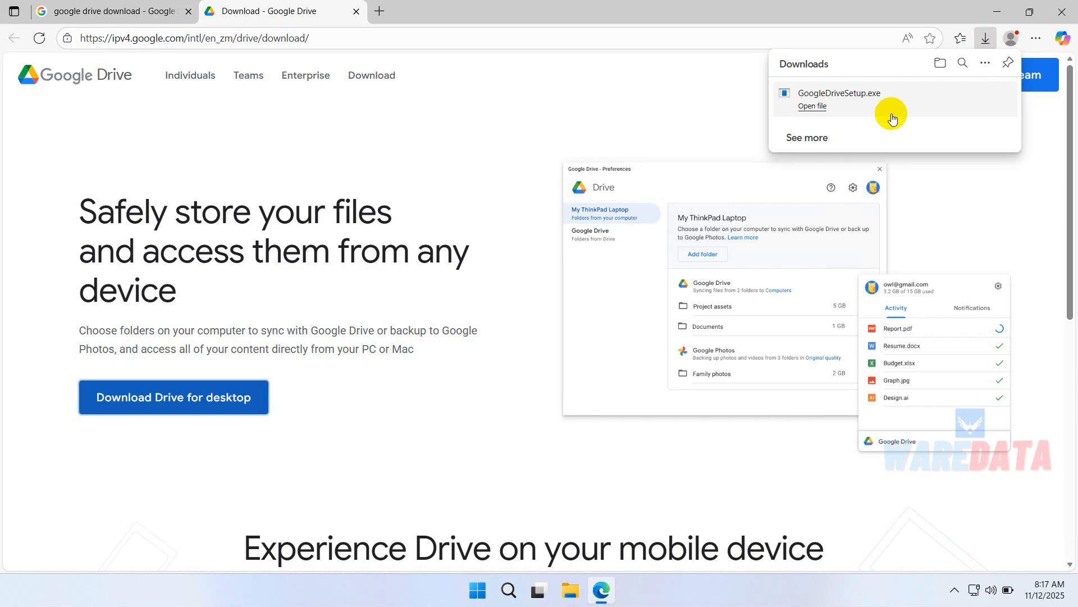
pyautogui.moveTo(851, 117)
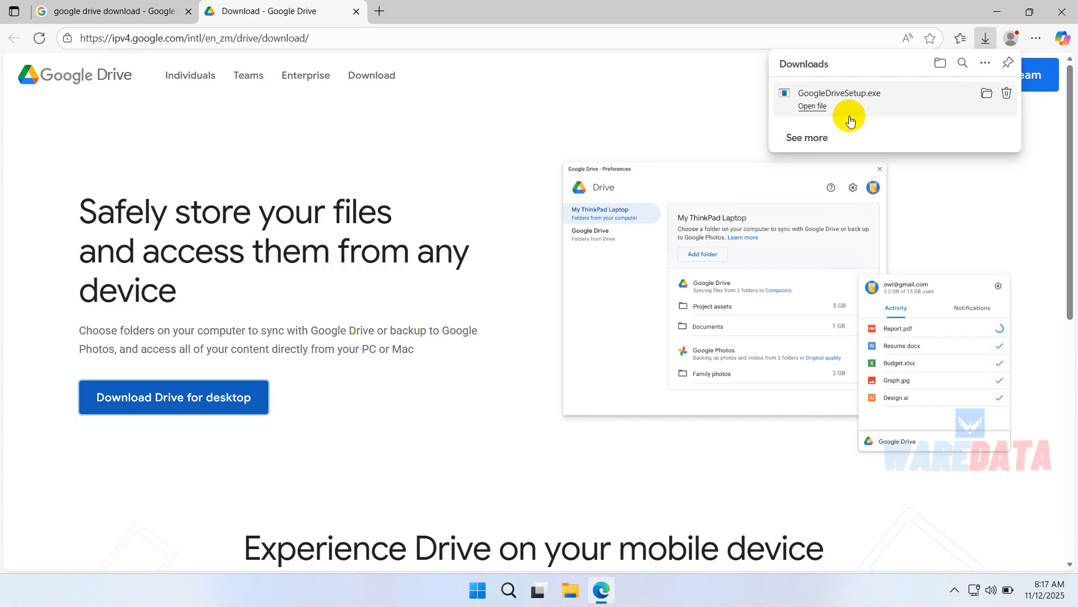
pyautogui.click(818, 112)
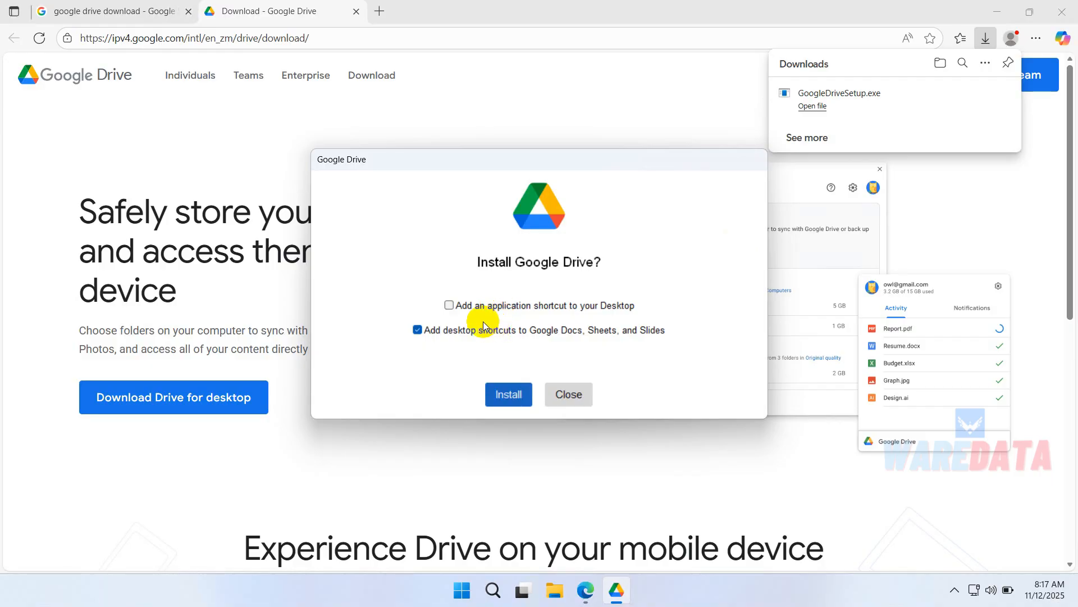
# Install Google Drive with the additional application shortcut on the desktop, accept the Microsoft WebView2 Runtime installation, and launch the program.
pyautogui.click(449, 305)
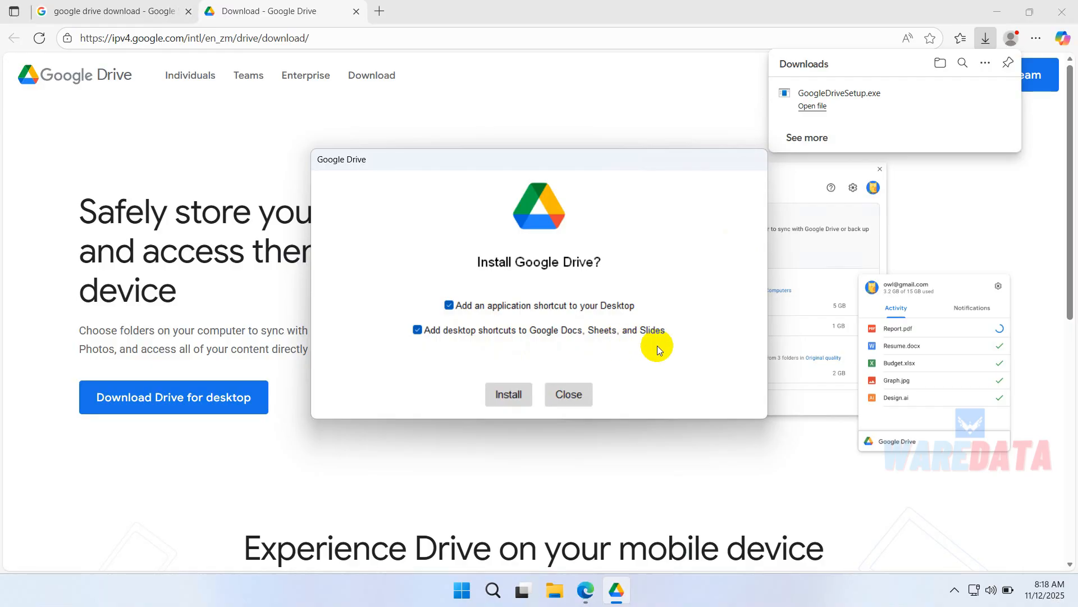
pyautogui.click(510, 394)
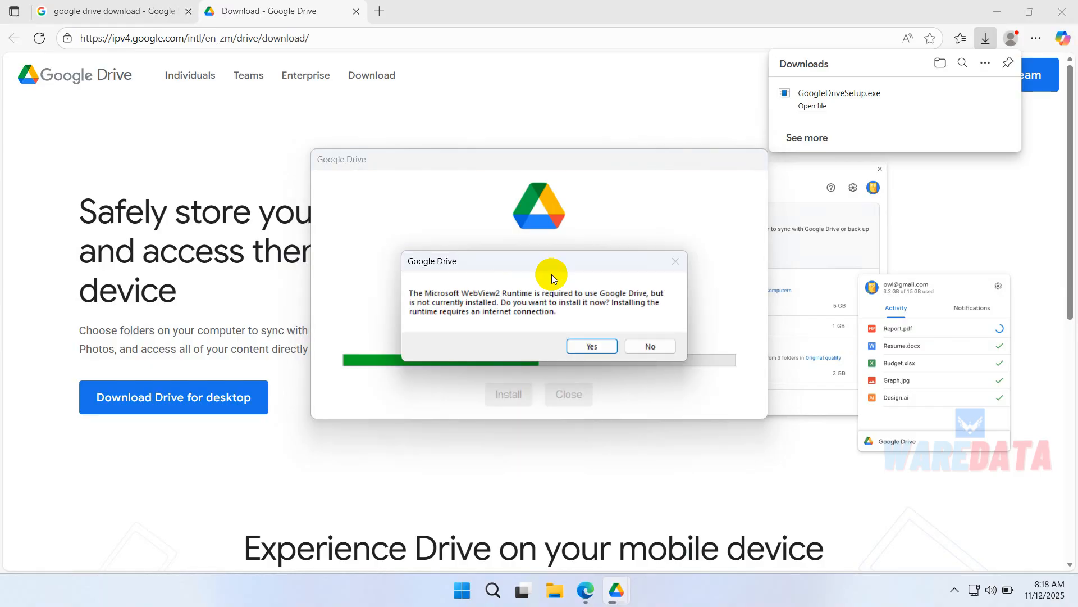
pyautogui.click(592, 350)
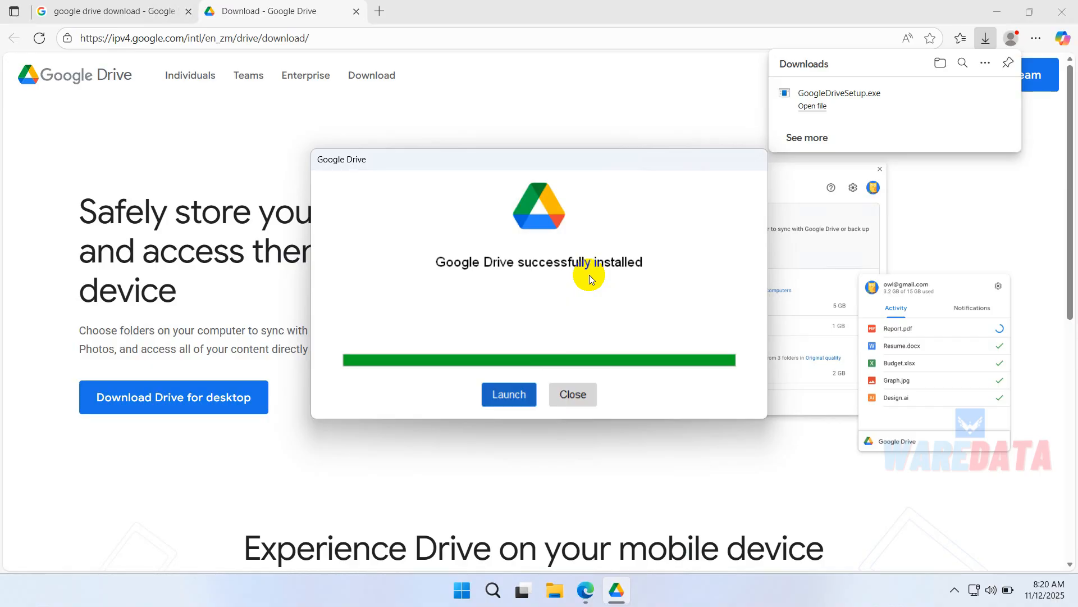
pyautogui.click(501, 398)
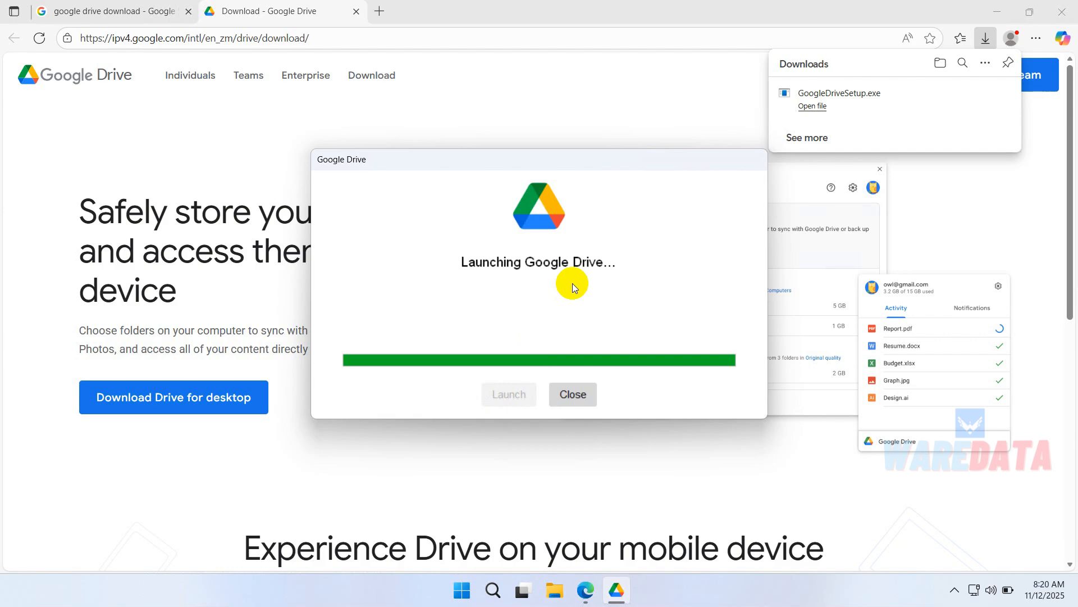
# Close the browser and open Google Drive from its desktop shortcut.
pyautogui.click(1059, 16)
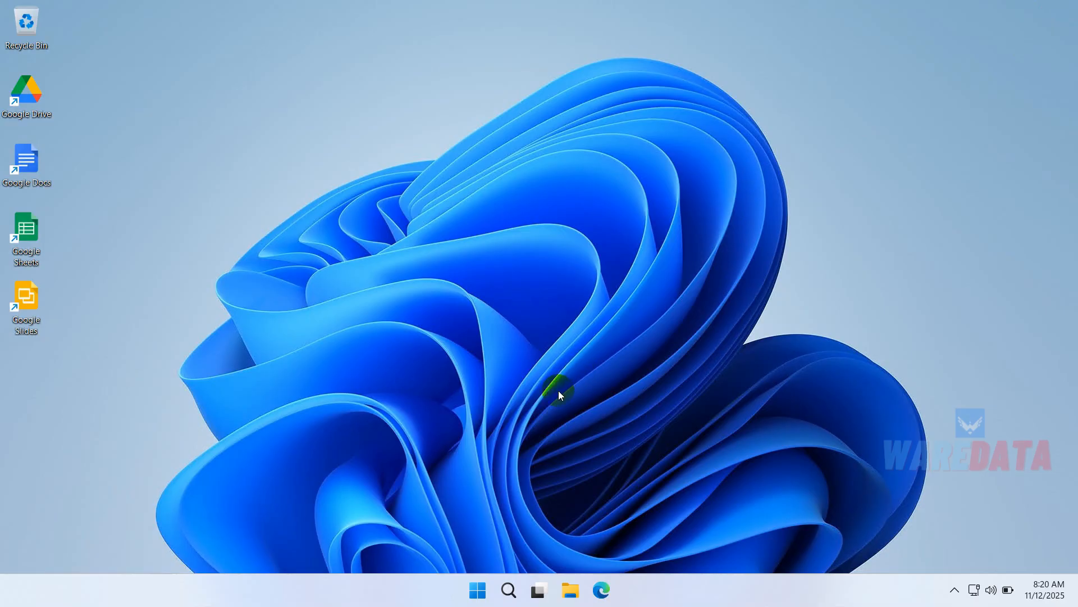
pyautogui.moveTo(117, 352); pyautogui.dragTo(1, 74)
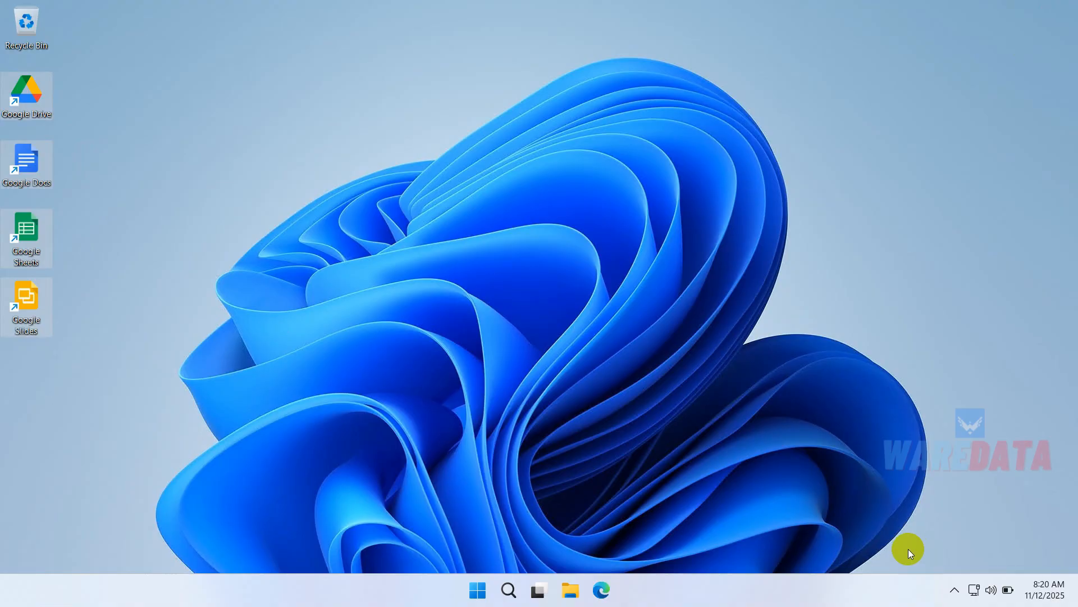
pyautogui.click(496, 432)
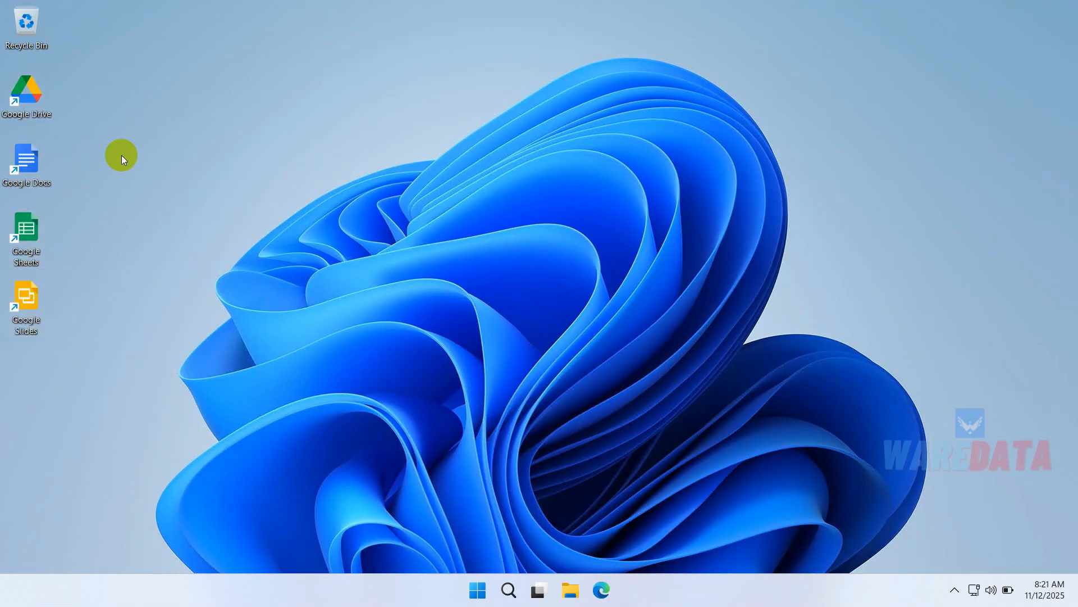
pyautogui.doubleClick(37, 105)
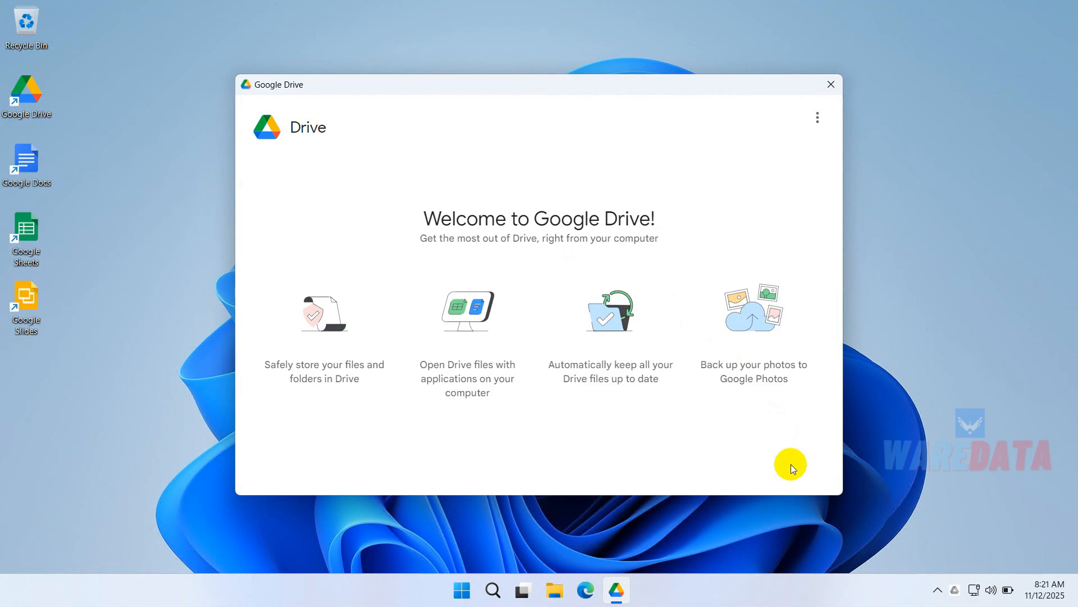
# Sign in to Google Drive for desktop with the Google account through the browser, and close the browser window.
pyautogui.click(792, 468)
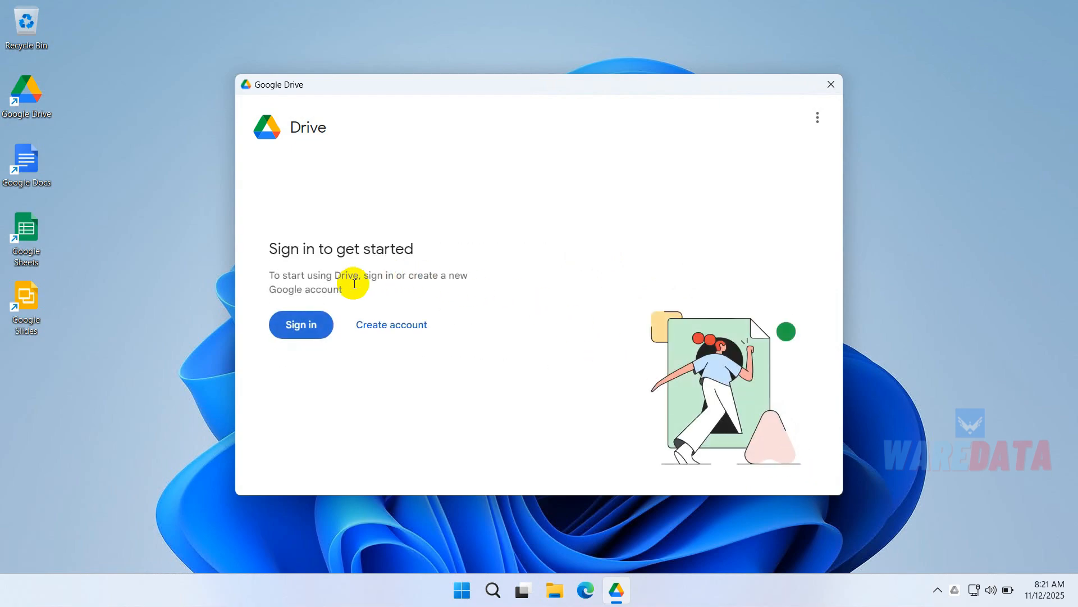
pyautogui.click(301, 324)
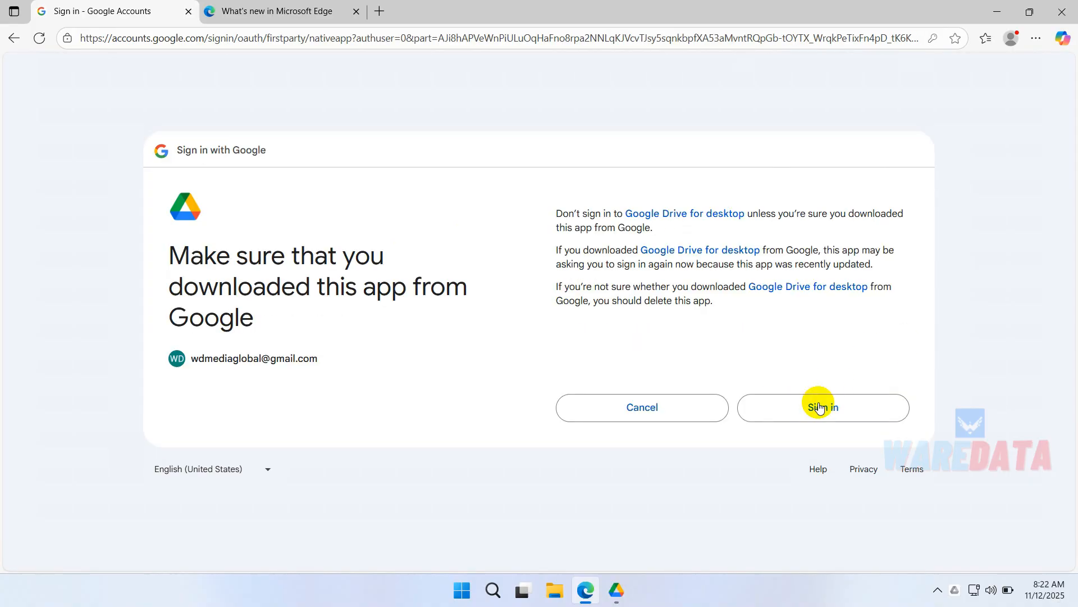
pyautogui.click(819, 405)
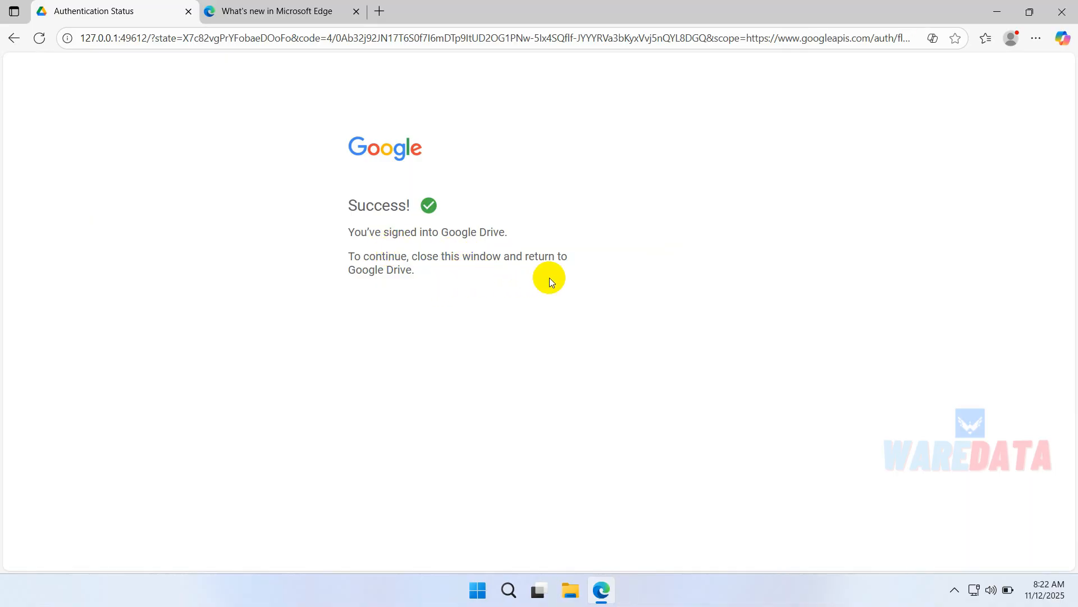
pyautogui.click(1061, 11)
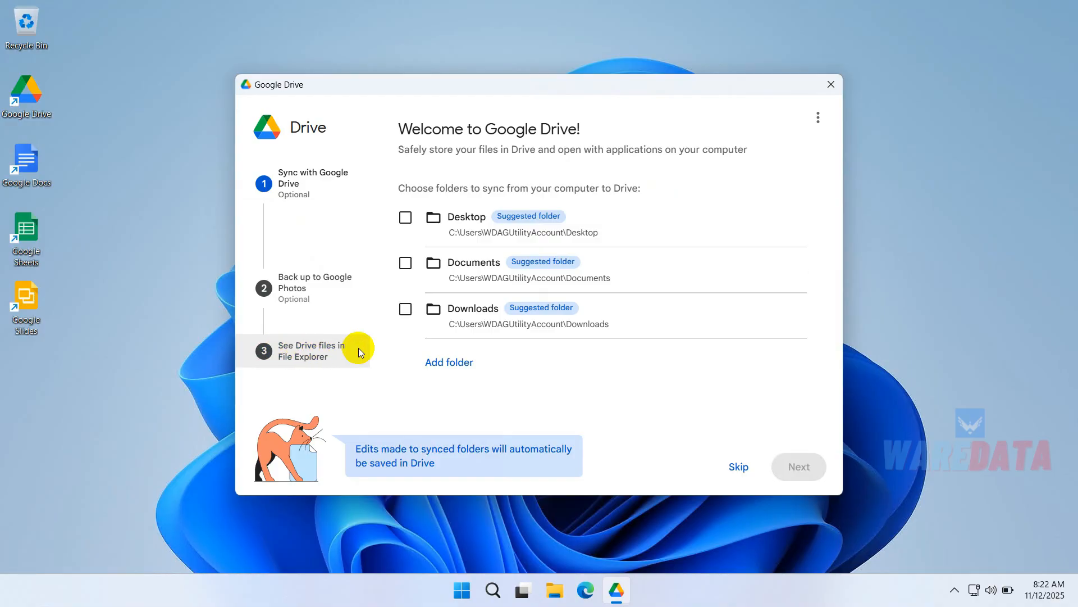
# Choose the Desktop and Documents folders to sync from the computer to Drive, and continue the setup.
pyautogui.click(405, 219)
pyautogui.click(405, 264)
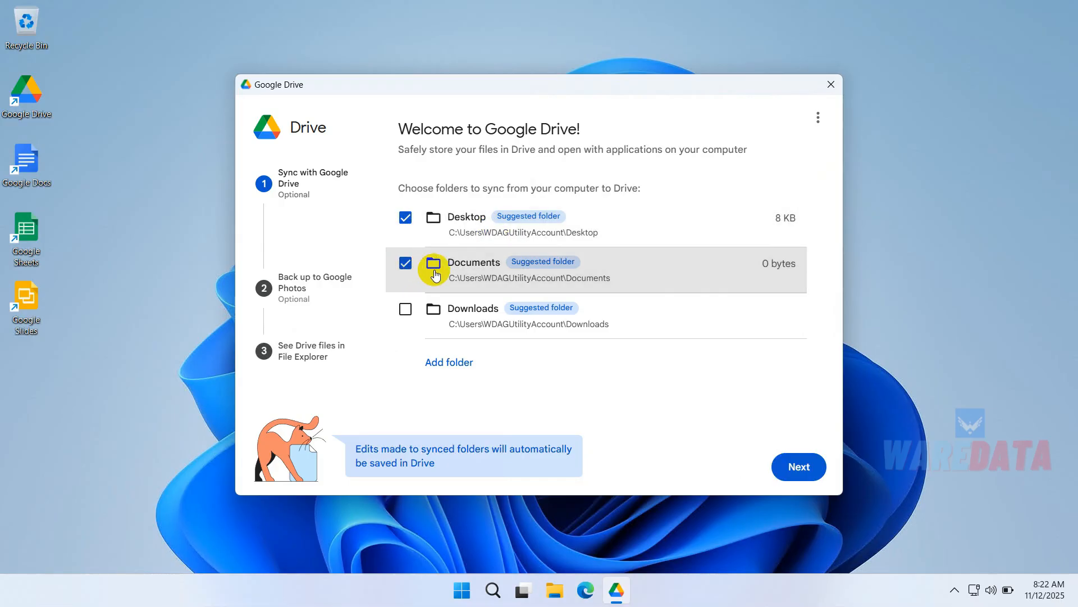
pyautogui.click(800, 469)
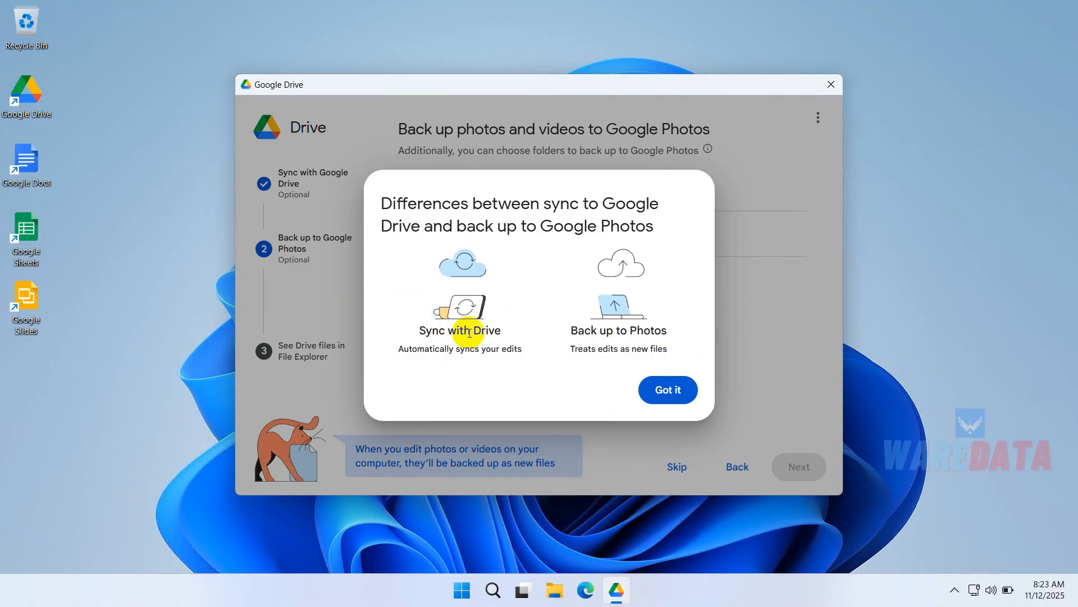
# Choose the Pictures folder to back up to Google Photos and accept the summary of selected folders.
pyautogui.click(668, 388)
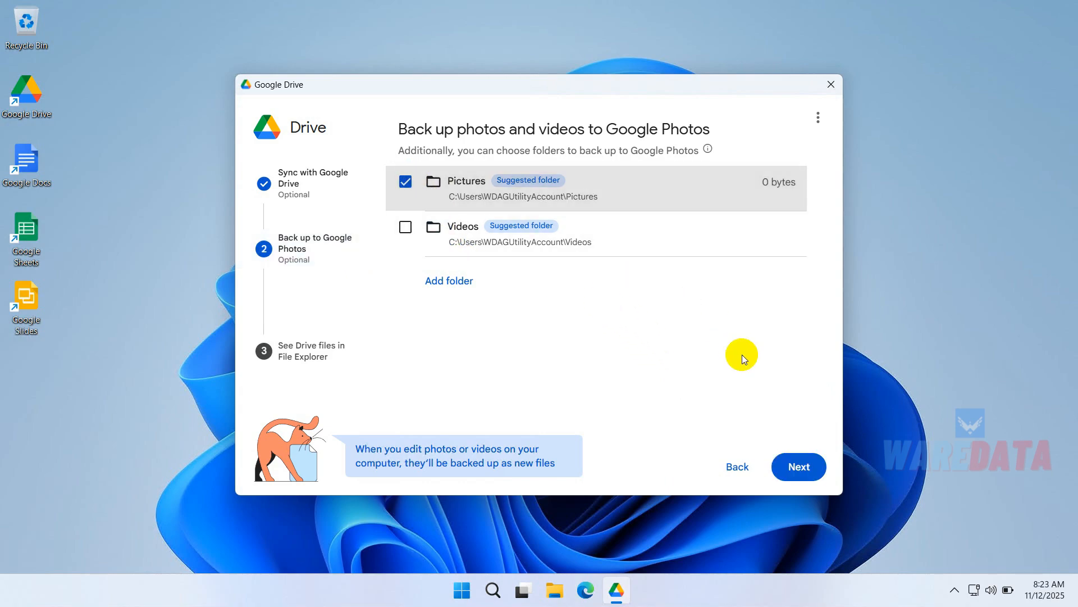
pyautogui.click(797, 465)
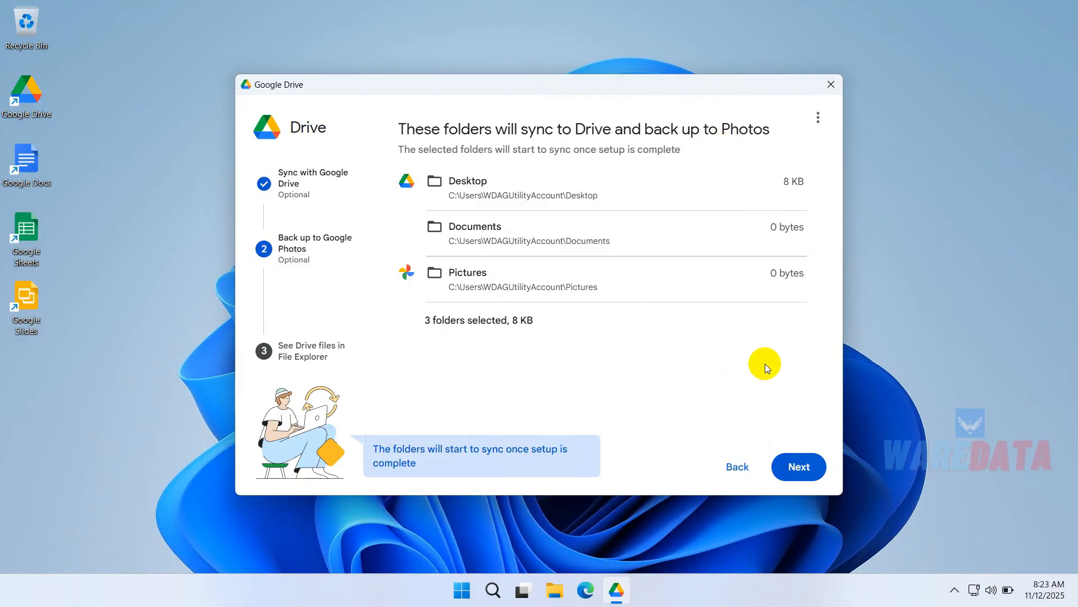
pyautogui.click(808, 470)
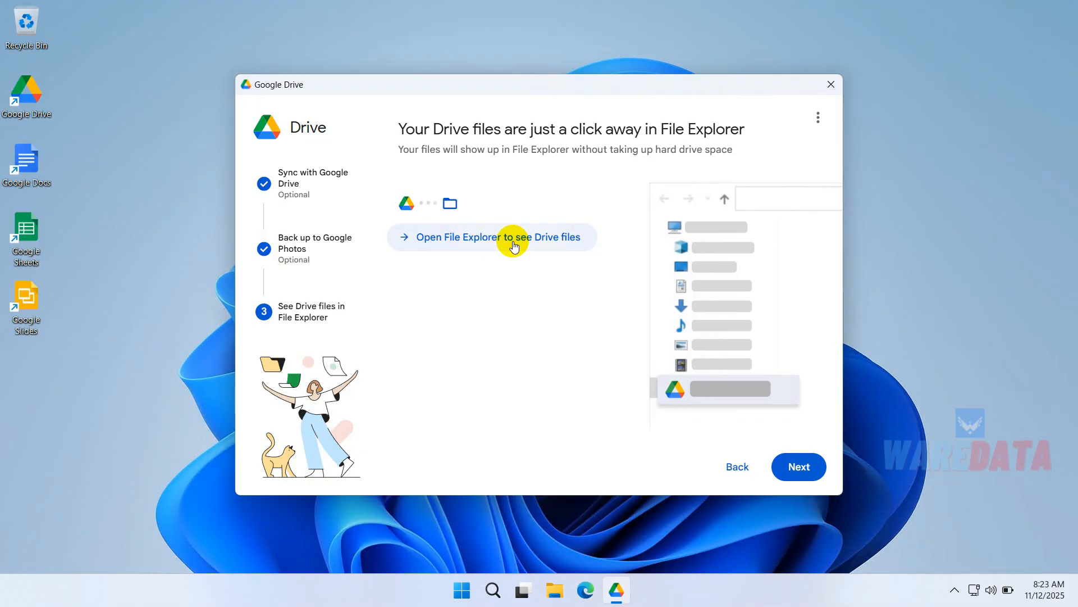
# View and expand Google Drive (G:) in File Explorer, and continue the Drive setup to the offline files page.
pyautogui.click(512, 243)
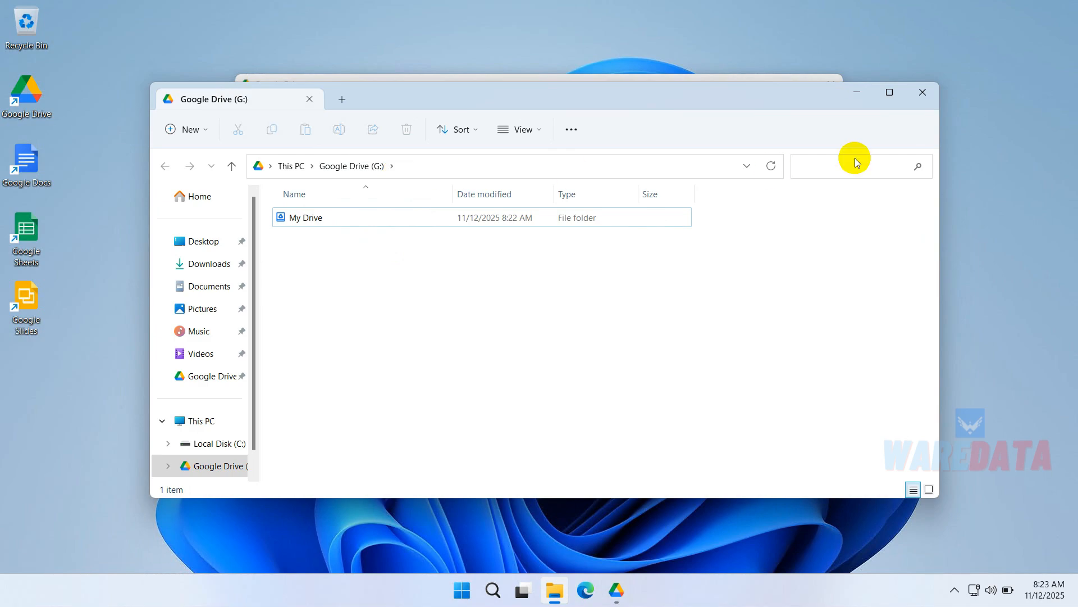
pyautogui.click(889, 93)
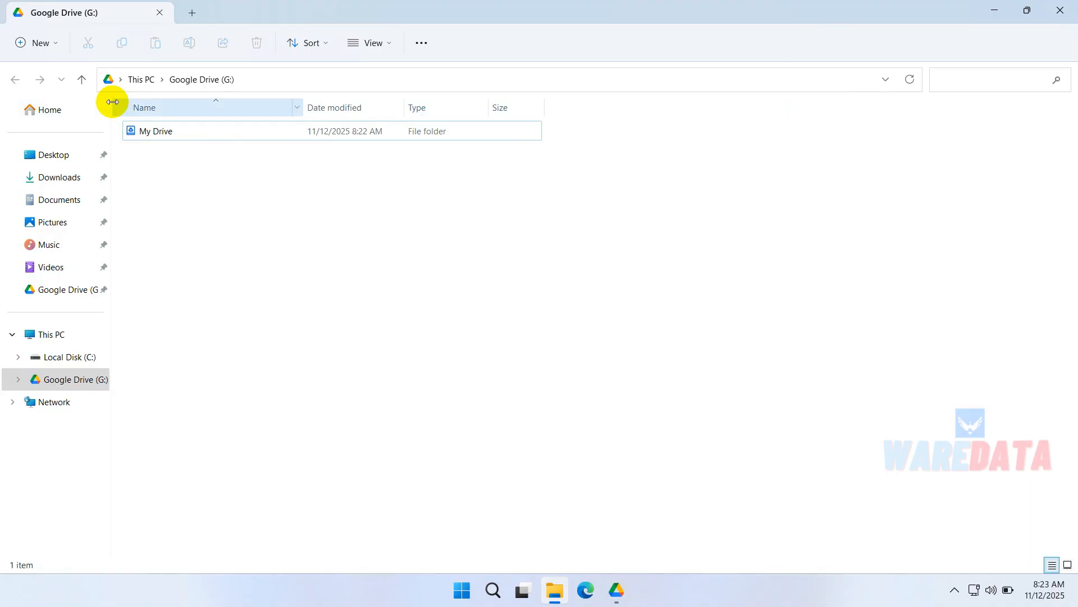
pyautogui.moveTo(109, 99); pyautogui.dragTo(229, 106)
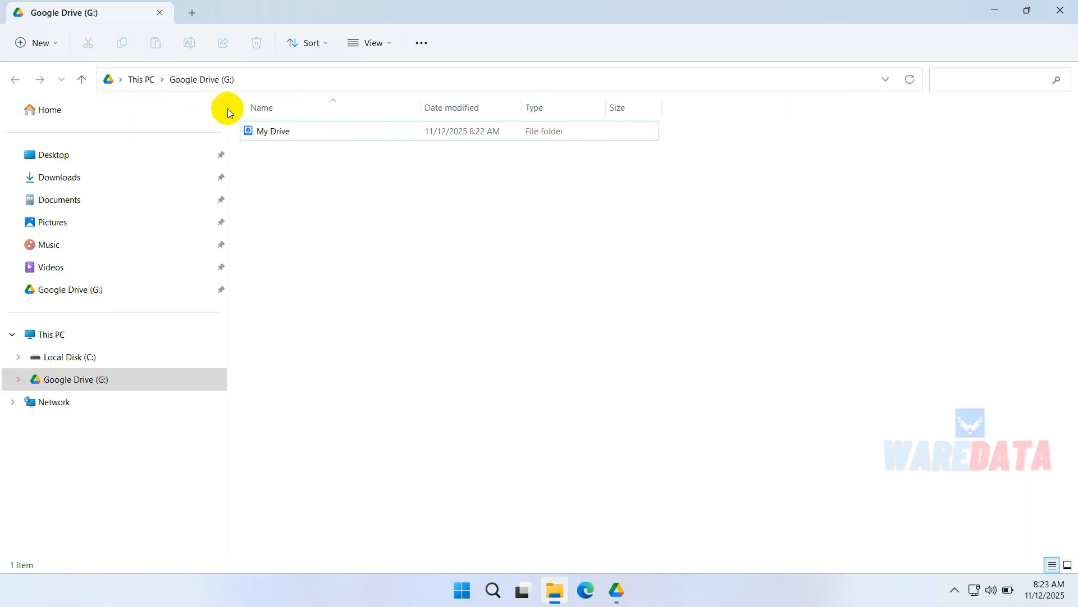
pyautogui.click(17, 379)
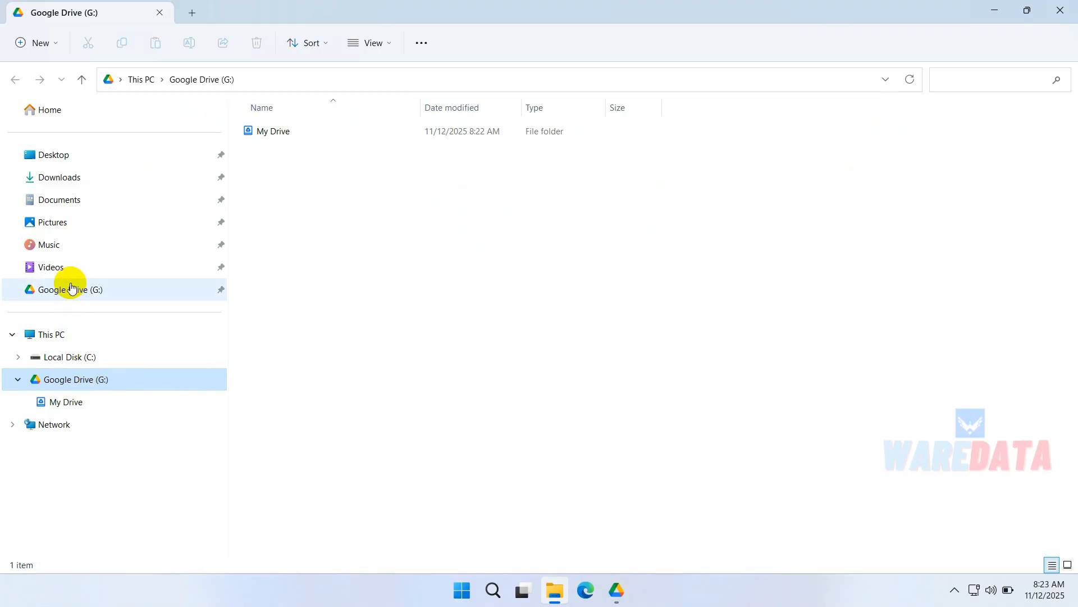
pyautogui.click(994, 10)
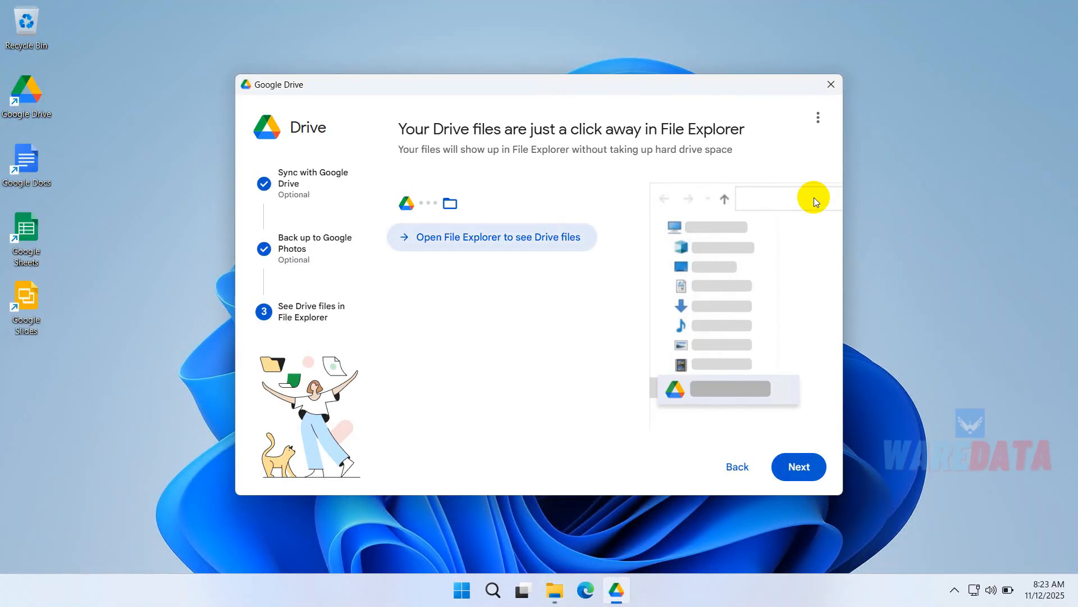
pyautogui.click(799, 468)
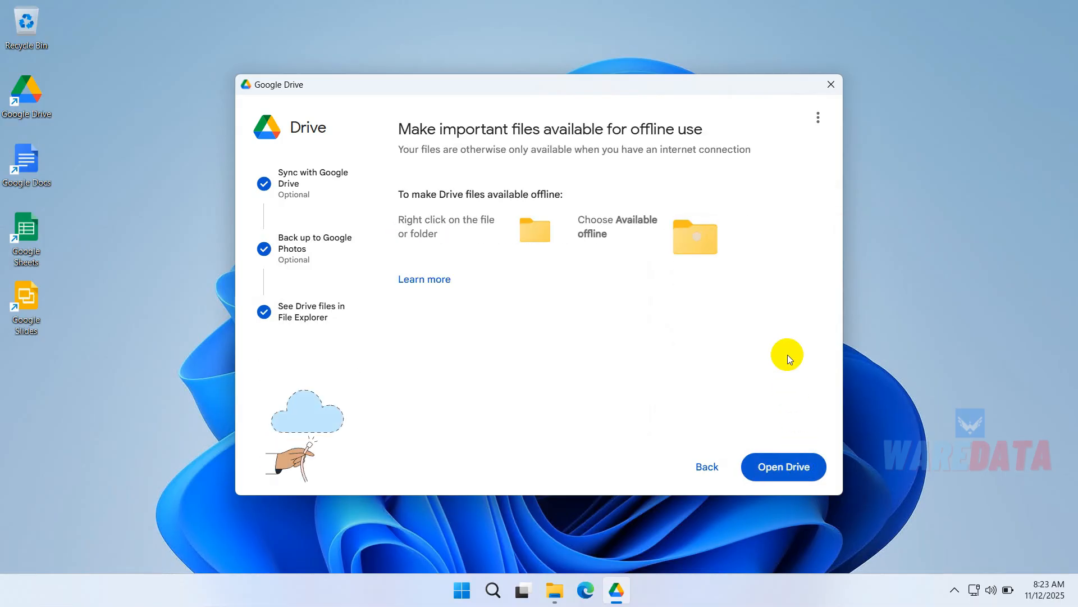
# Finish the setup by opening Drive, and close both the Drive window and the existing File Explorer window.
pyautogui.click(786, 467)
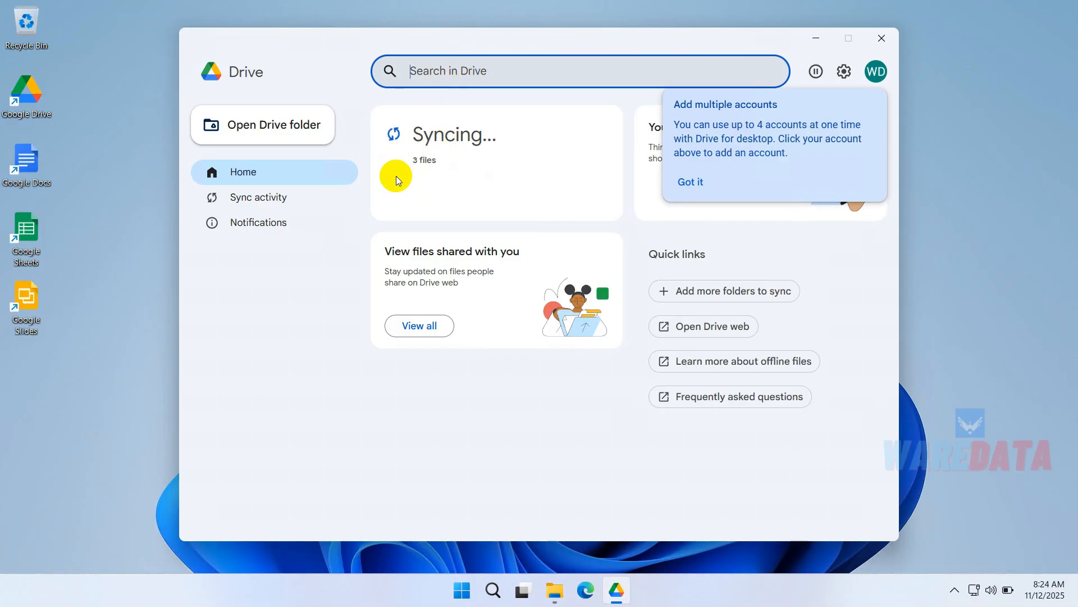
pyautogui.click(881, 38)
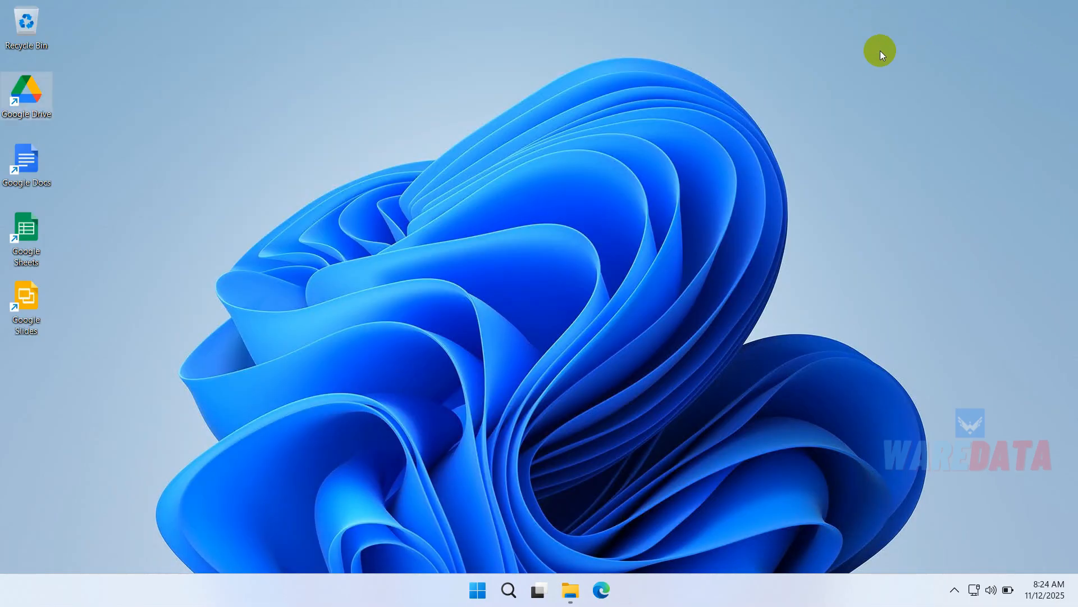
pyautogui.click(569, 587)
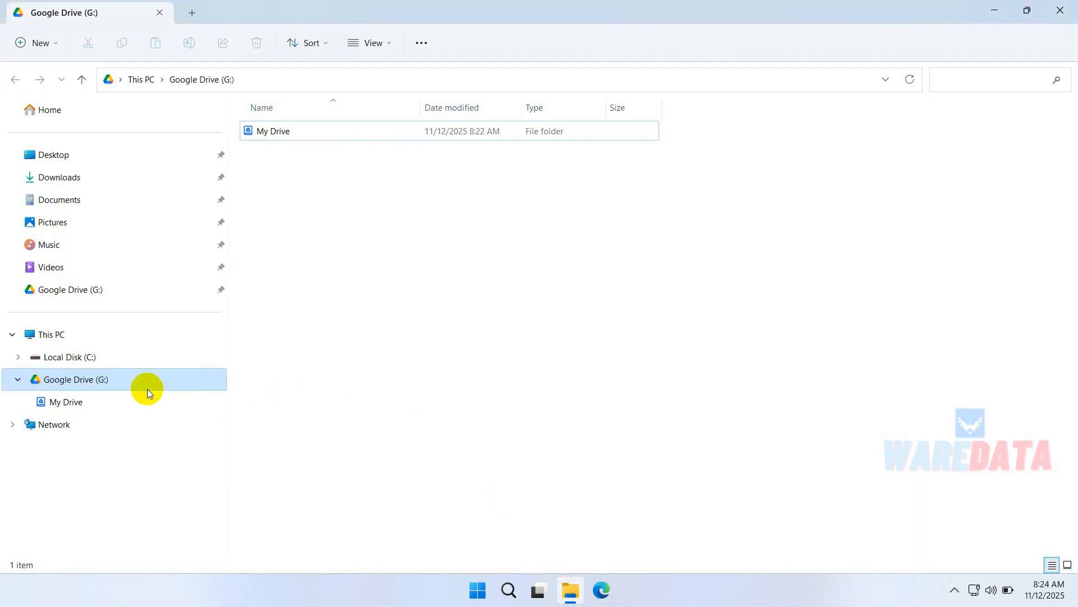
pyautogui.click(1060, 10)
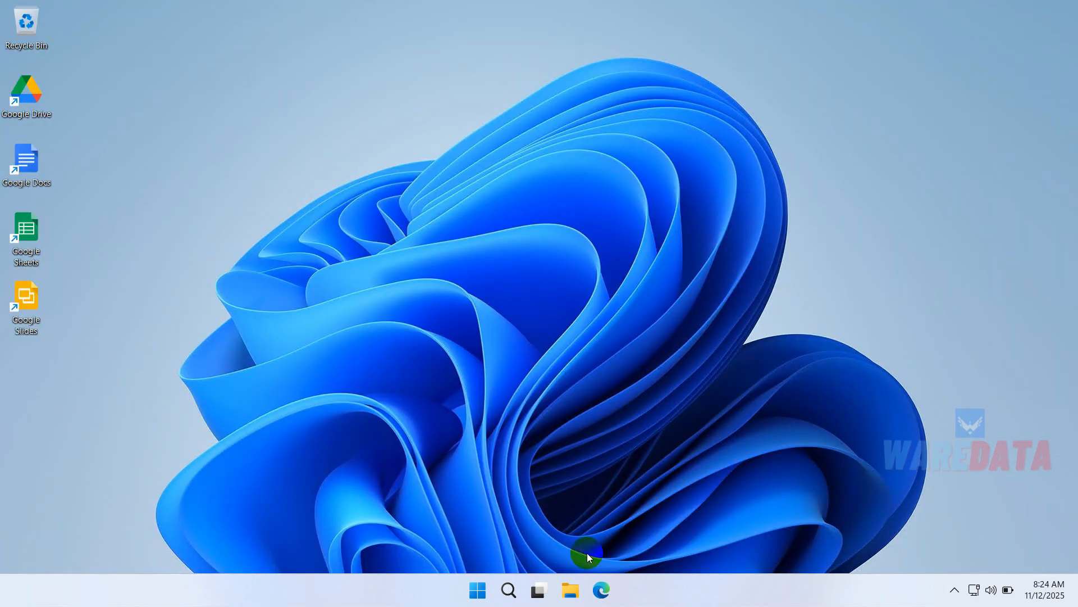
# Reopen File Explorer and view My Drive on Google Drive (G:), and the My Computer folder inside Other computers.
pyautogui.click(572, 589)
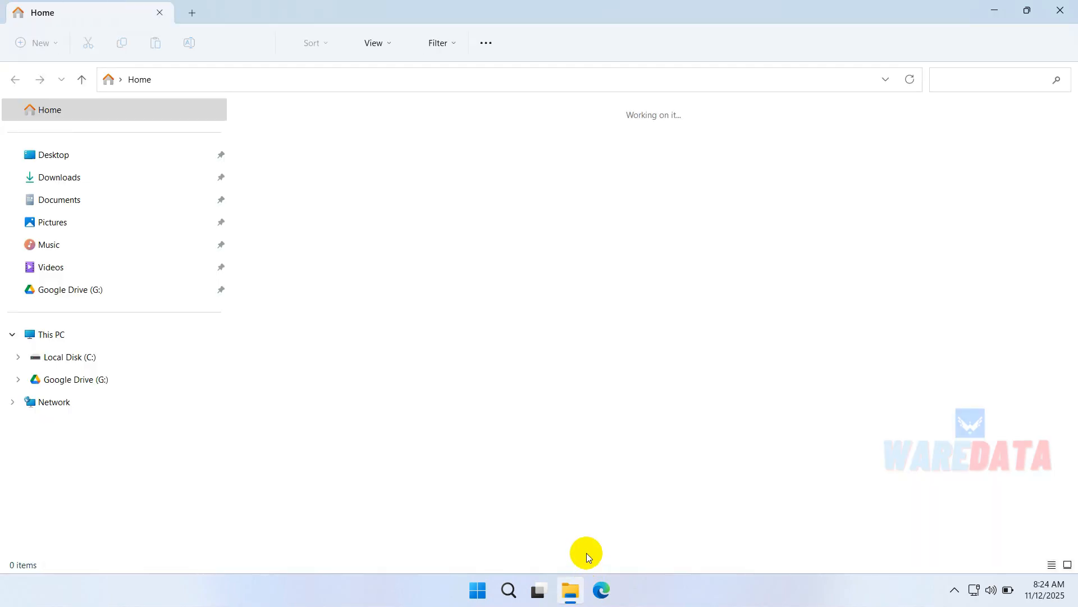
pyautogui.click(107, 381)
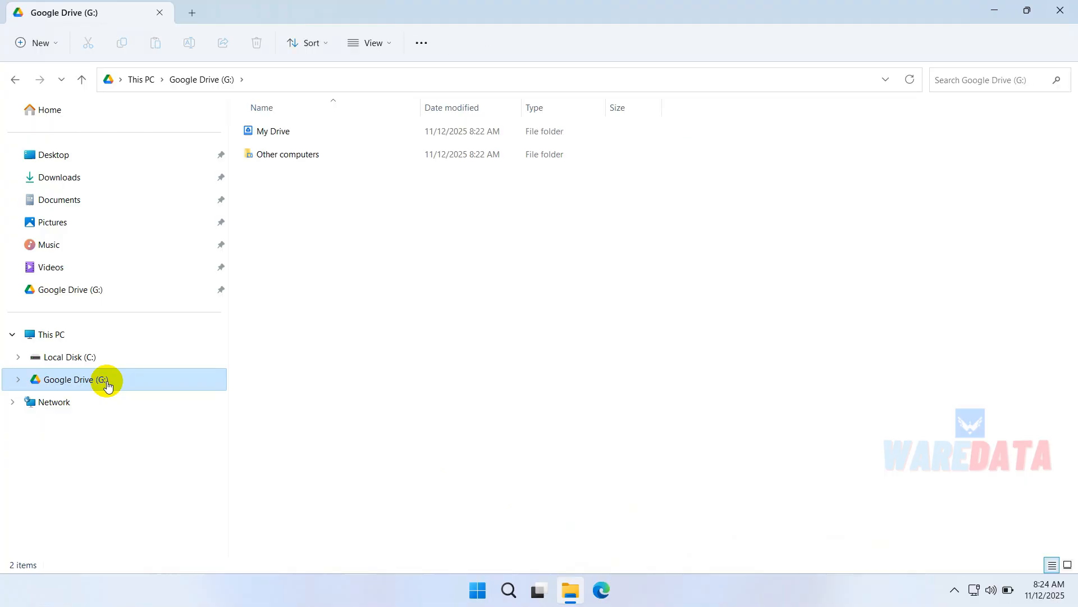
pyautogui.doubleClick(303, 133)
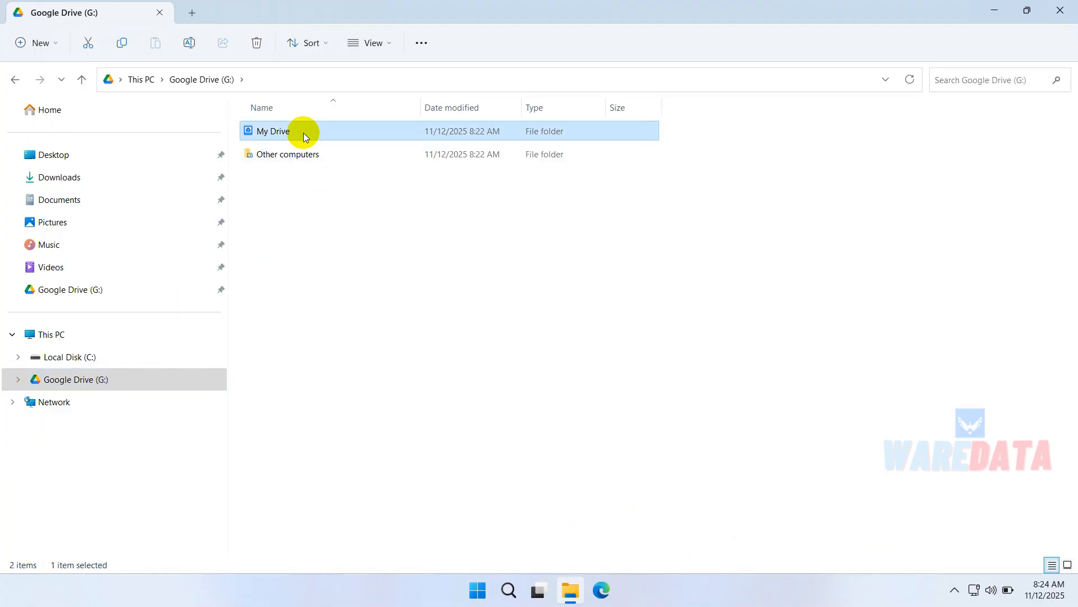
pyautogui.click(137, 379)
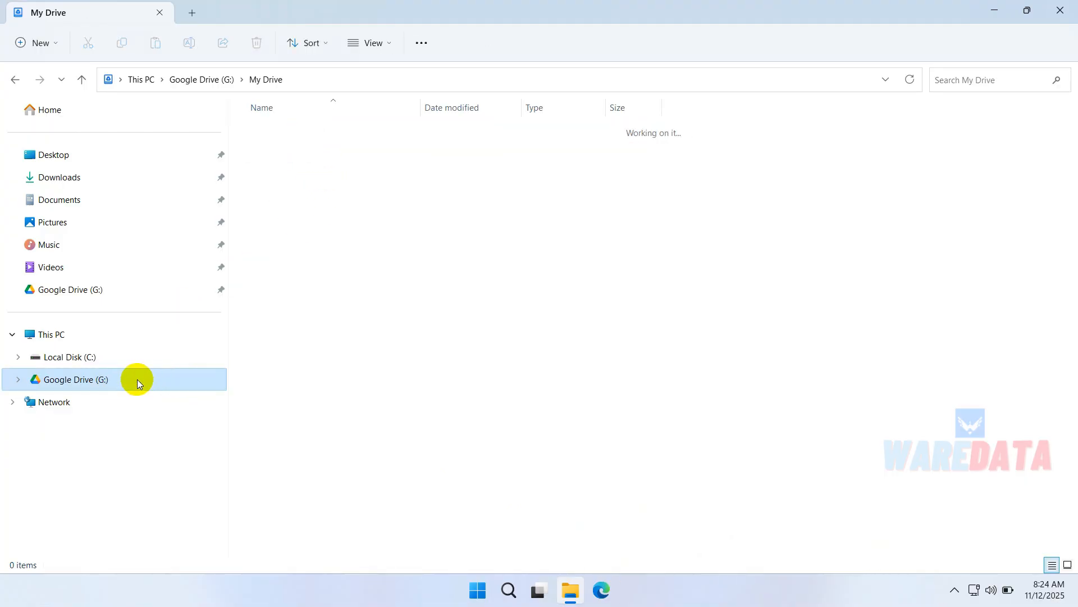
pyautogui.doubleClick(288, 155)
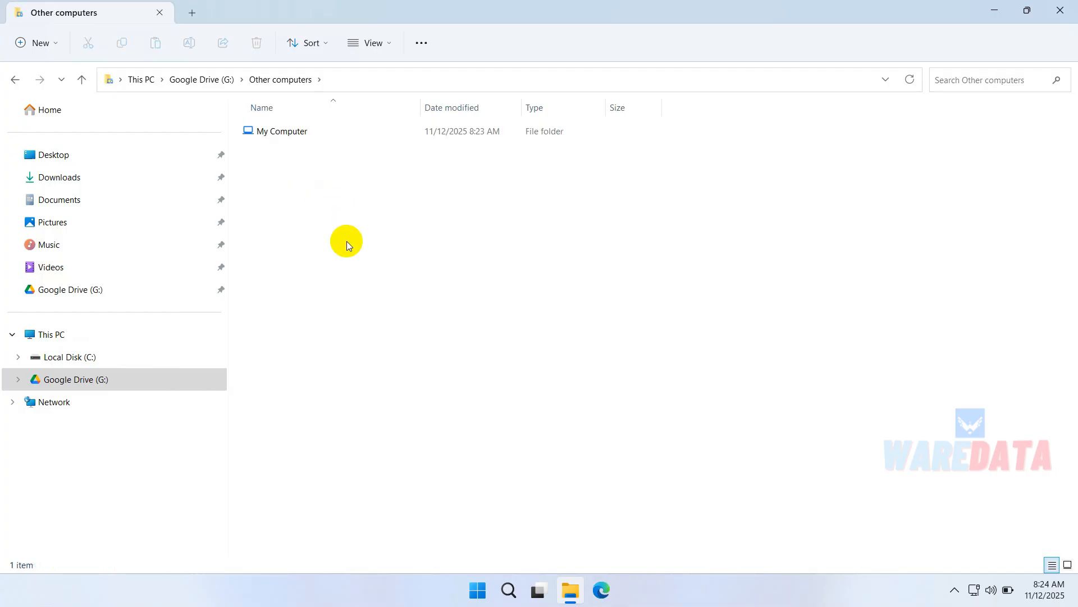
pyautogui.doubleClick(297, 136)
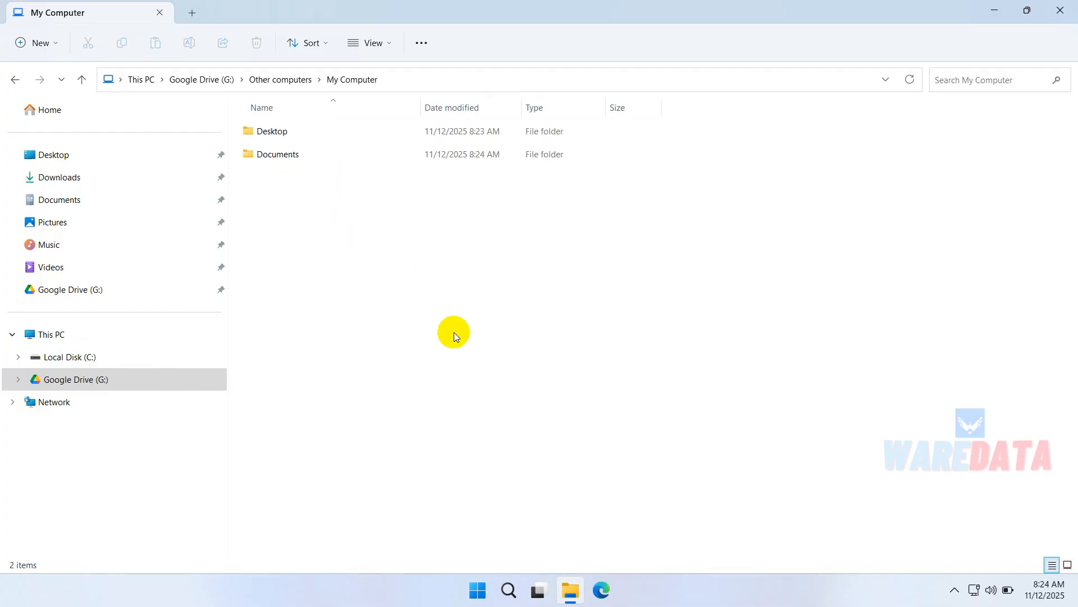